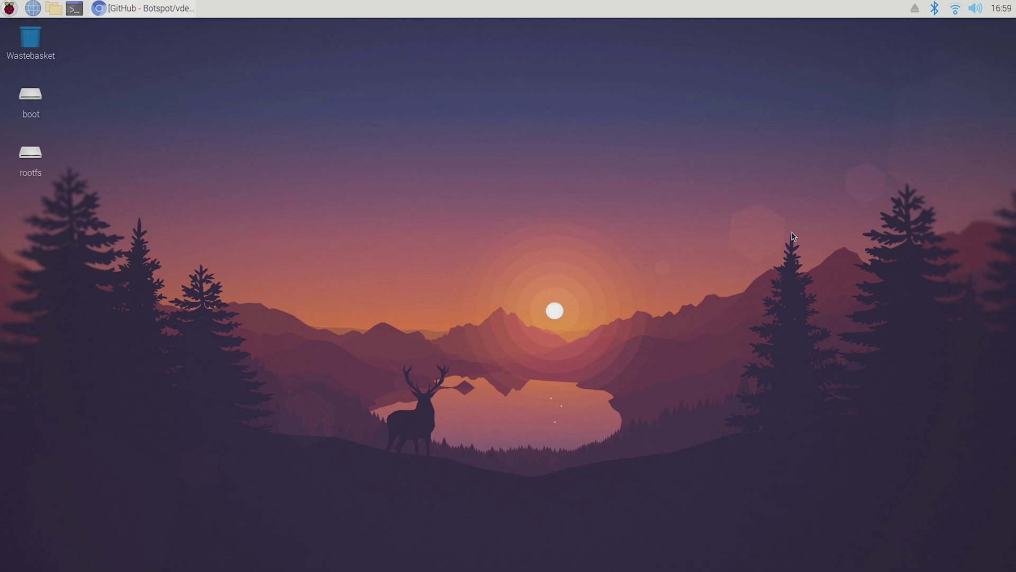
Step: Bring back the GitHub vdesktop page and scroll its README to the download, run and Usage sections
left_click(136, 10)
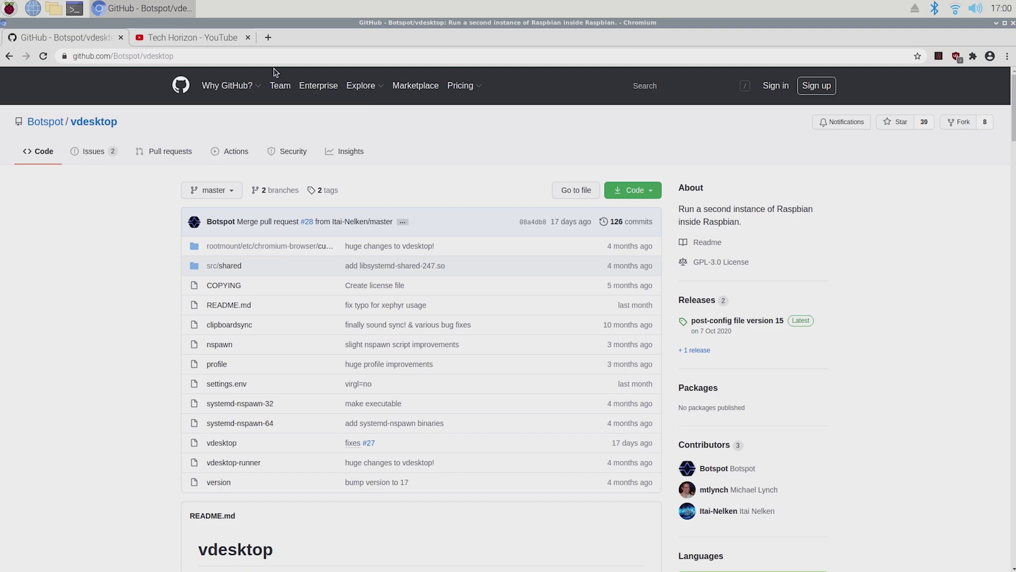
scroll(957, 236, "down", 5)
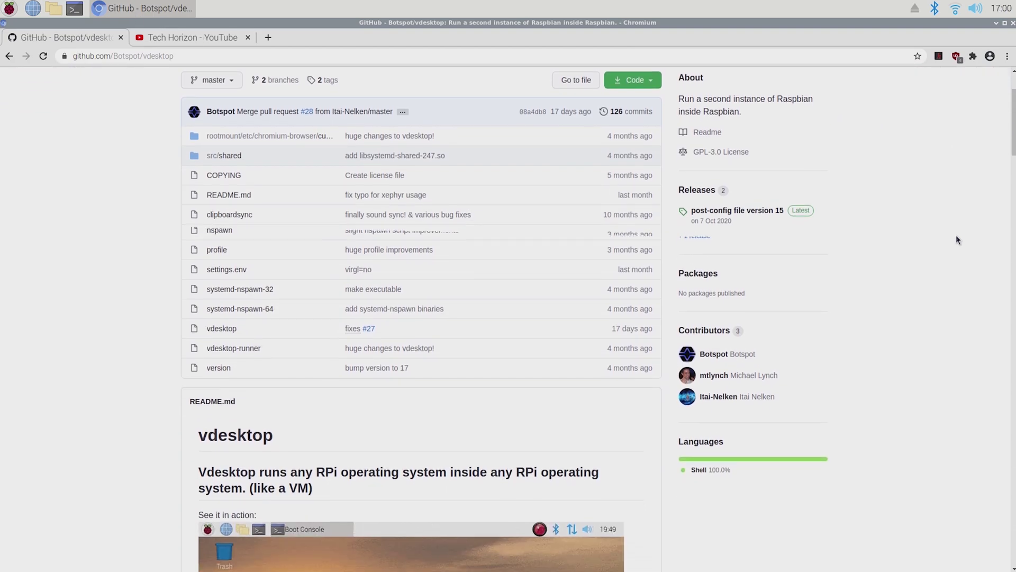
scroll(956, 240, "down", 6)
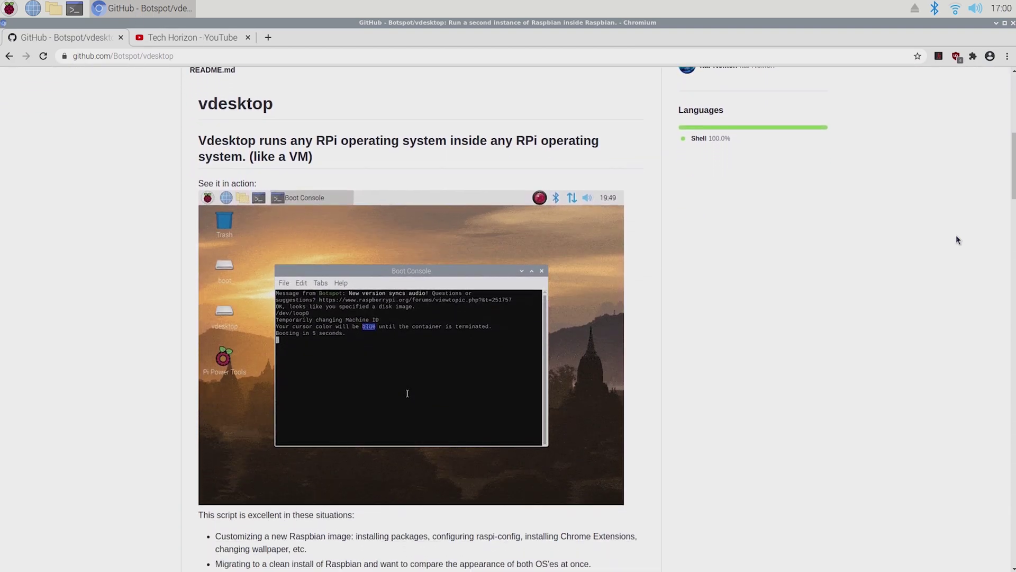
scroll(957, 236, "down", 6)
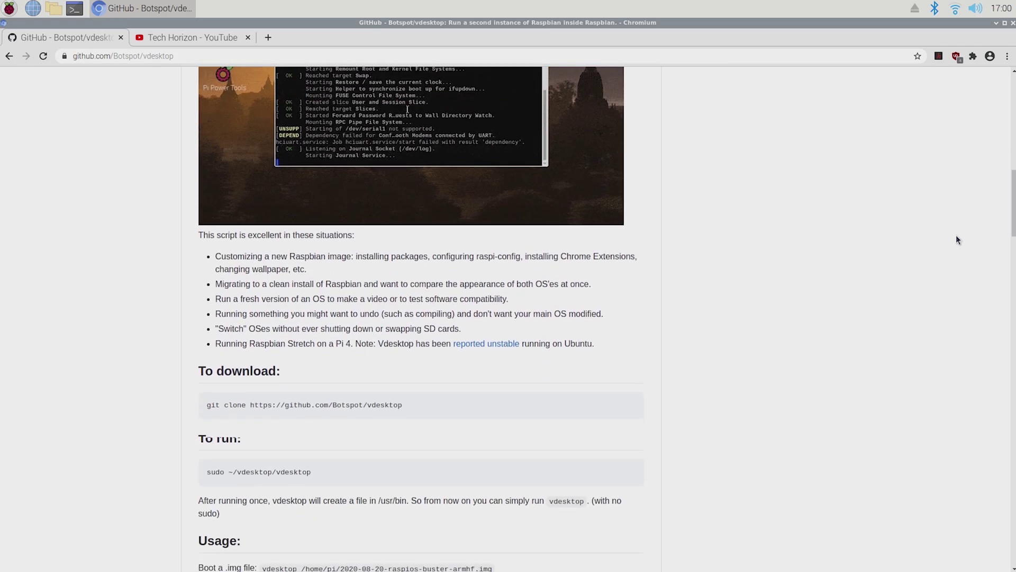
scroll(957, 240, "down", 6)
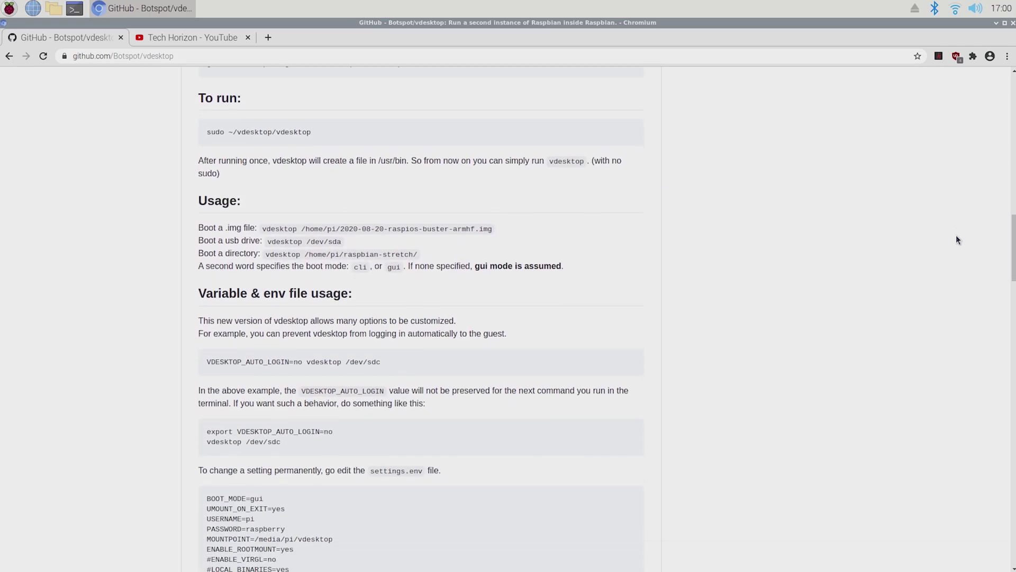
scroll(957, 238, "down", 5)
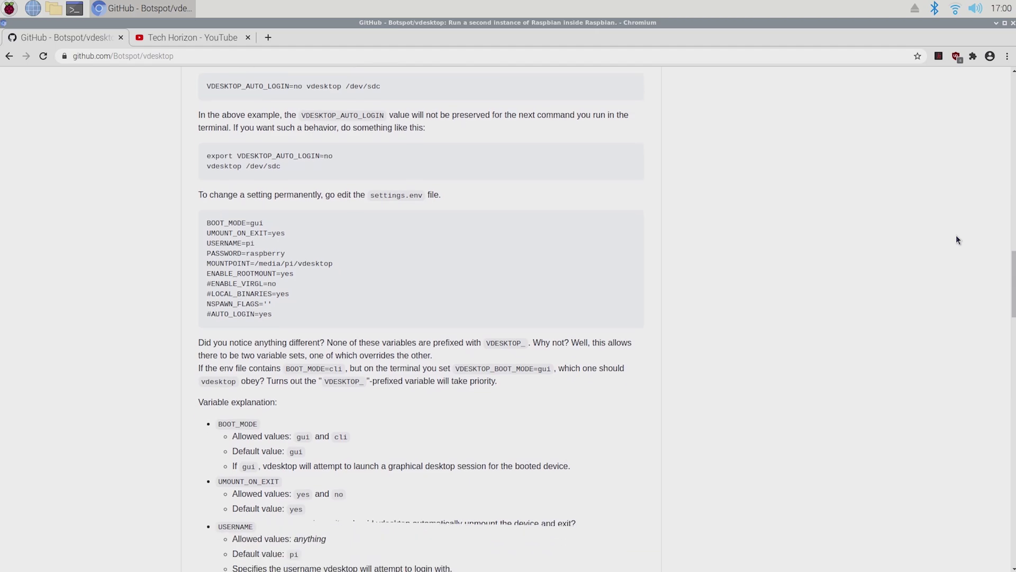
scroll(957, 240, "up", 8)
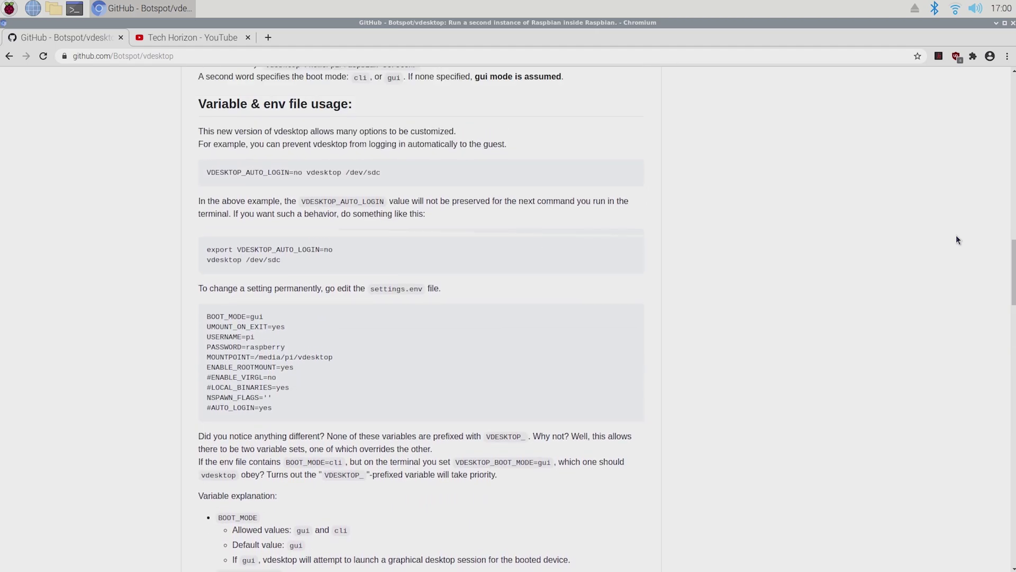
scroll(957, 240, "up", 1)
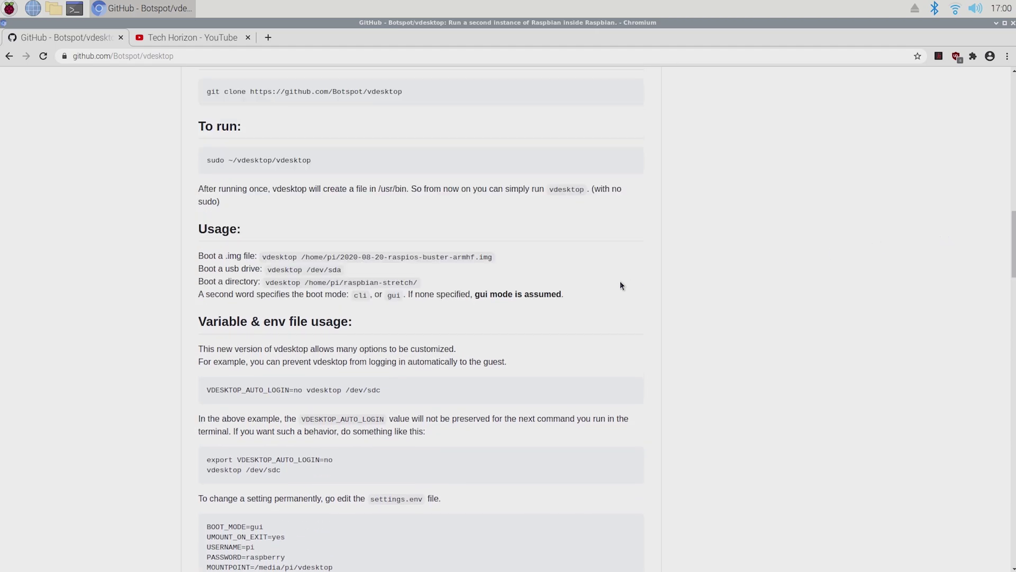
Step: Highlight the four Usage lines of the README, then restore the browser window to a smaller size
left_click_drag(565, 295, 195, 260)
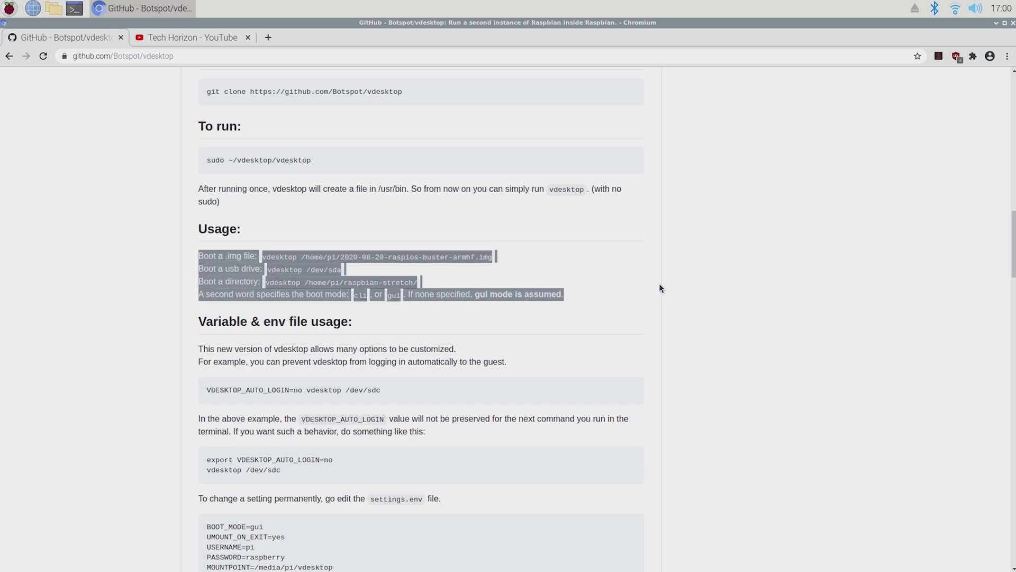
left_click(682, 285)
scroll(681, 285, "up", 1)
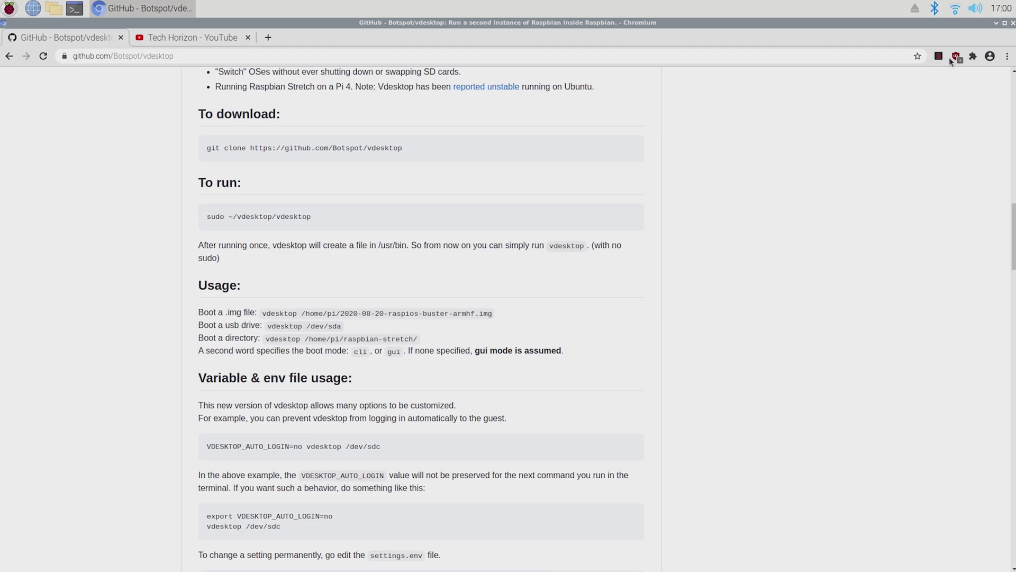
left_click(1005, 23)
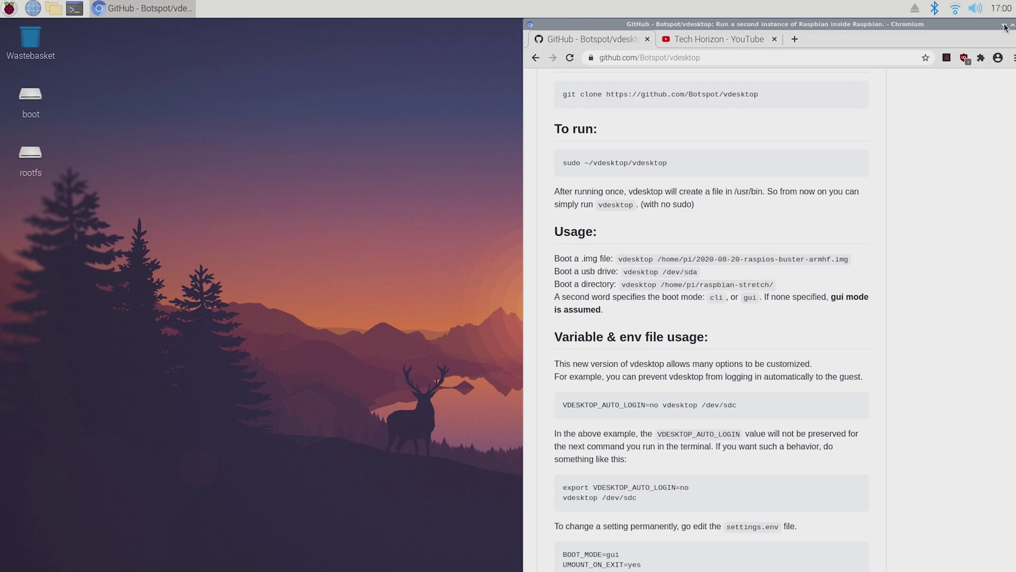
Step: Clone the vdesktop repository by running the README's git clone command in a new terminal
left_click(79, 11)
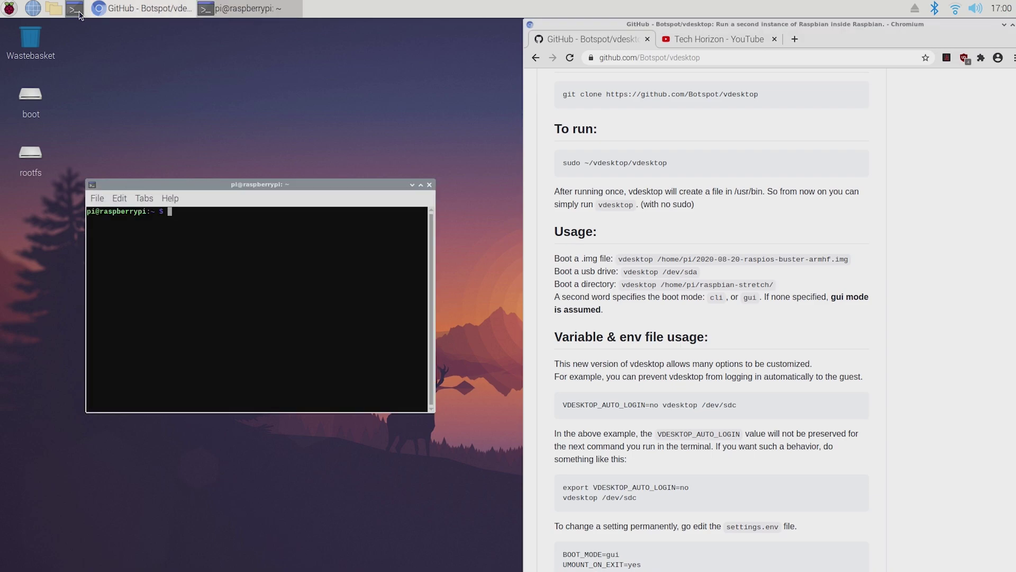
left_click_drag(763, 95, 558, 96)
right_click(595, 90)
left_click(601, 97)
left_click(257, 229)
right_click(259, 231)
left_click(287, 286)
key("Return")
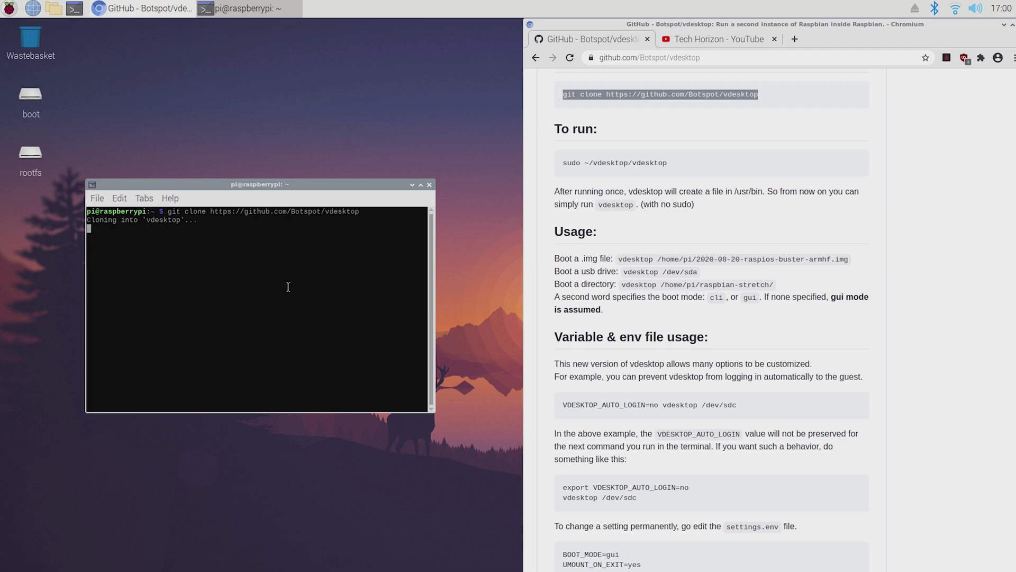
Step: Confirm the rpios21.img image is in the Downloads folder using the file manager
left_click(53, 7)
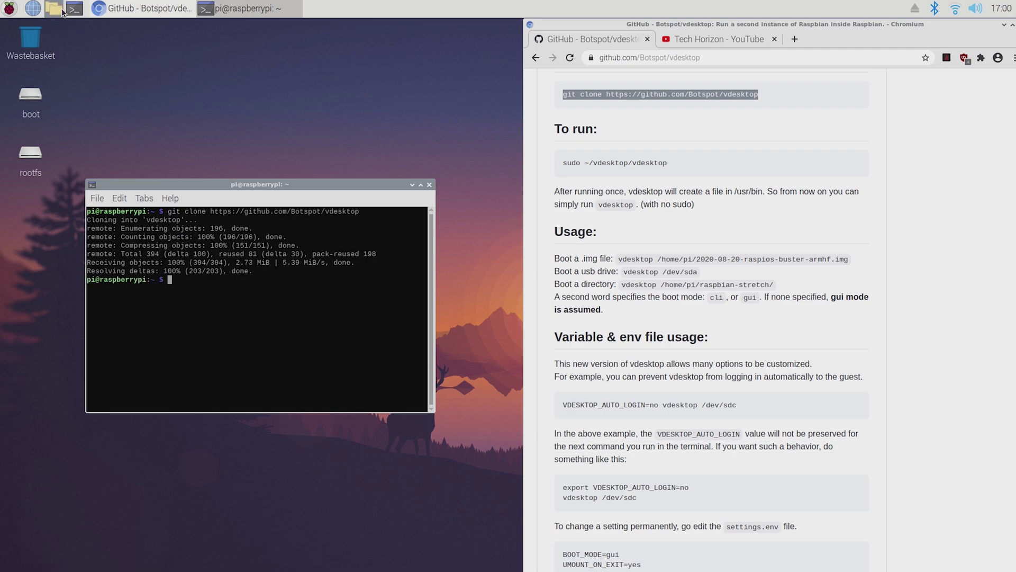
double_click(332, 286)
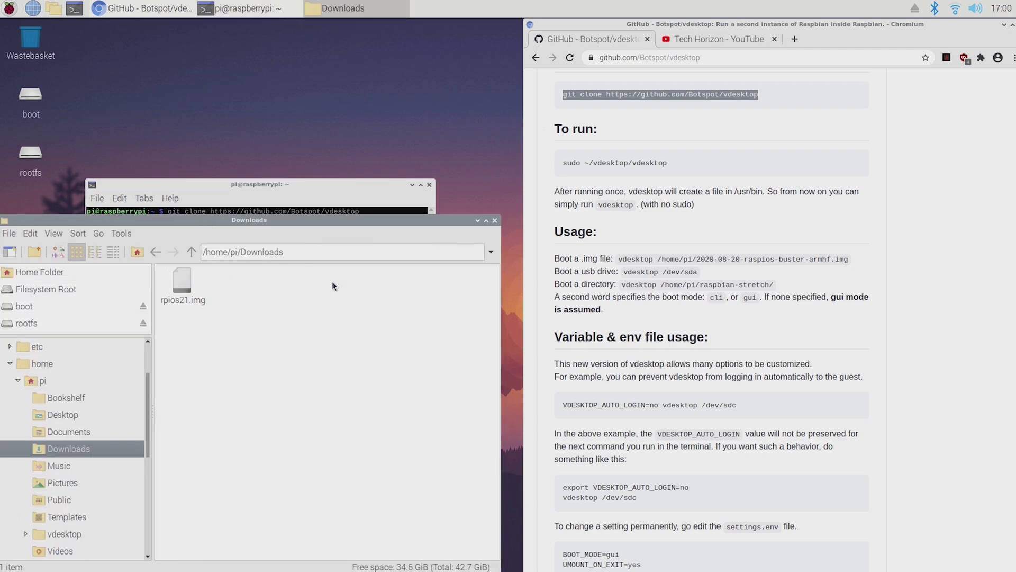
left_click(181, 289)
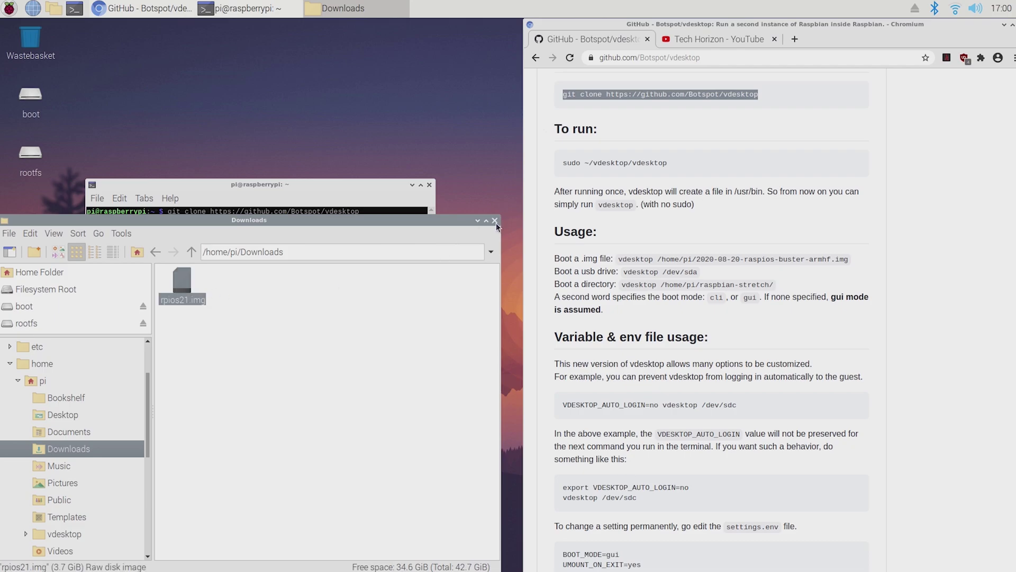
left_click(495, 221)
Step: Copy the README's 'sudo ~/vdesktop/vdesktop' run line onto the terminal prompt
left_click_drag(669, 163, 544, 164)
right_click(598, 169)
left_click(609, 173)
right_click(247, 290)
left_click(269, 341)
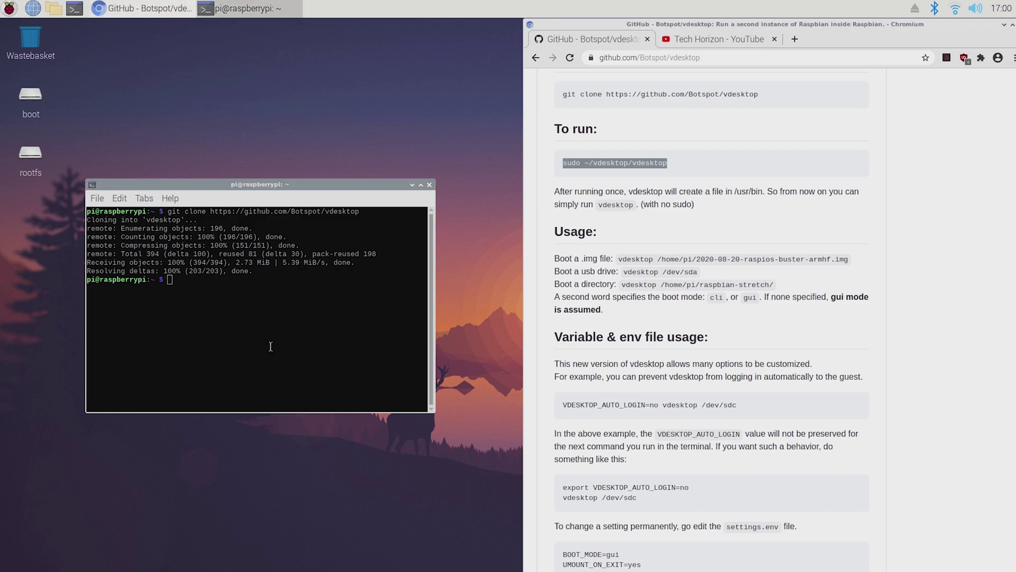
Step: Run vdesktop on /home/pi/Downloads/rpios21.img, answering y to install the missing dependencies
type("/home/pi/D")
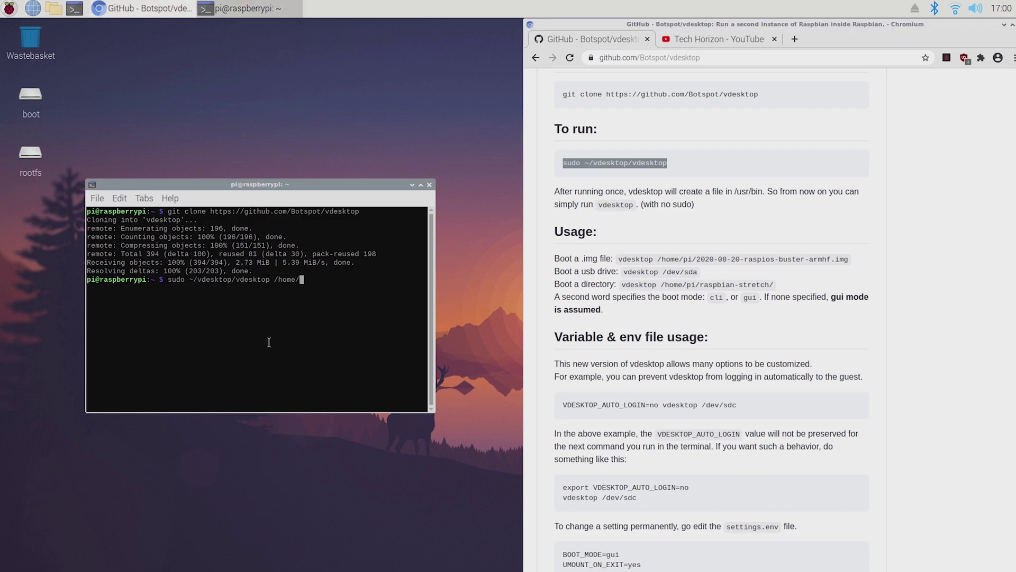
type("ownloads/rpios21.img")
key("Return")
type("y")
key("Return")
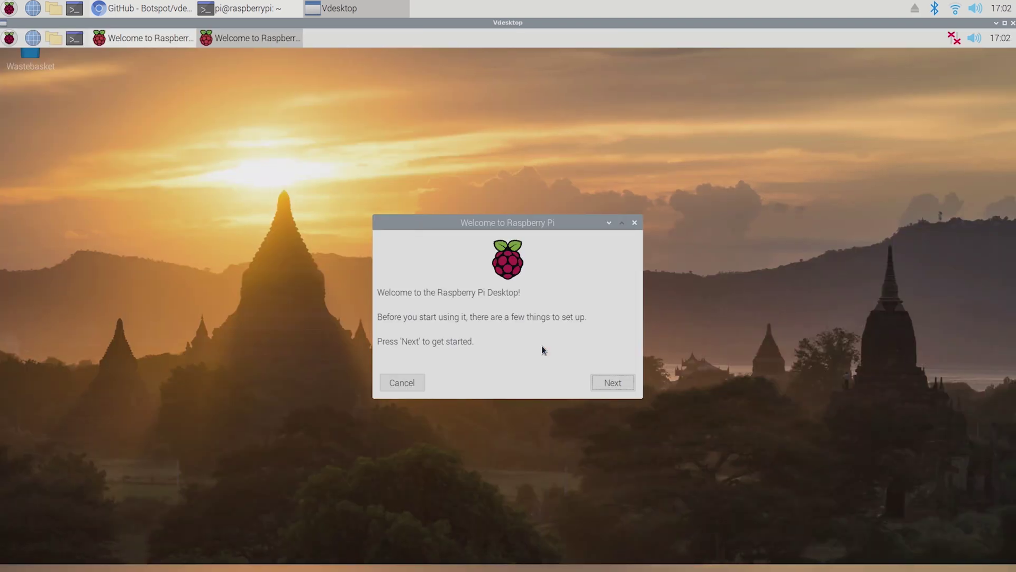
Step: Finish the guest welcome wizard with default settings, skipping password, WiFi and updates, and close the duplicate Welcome window
left_click(608, 383)
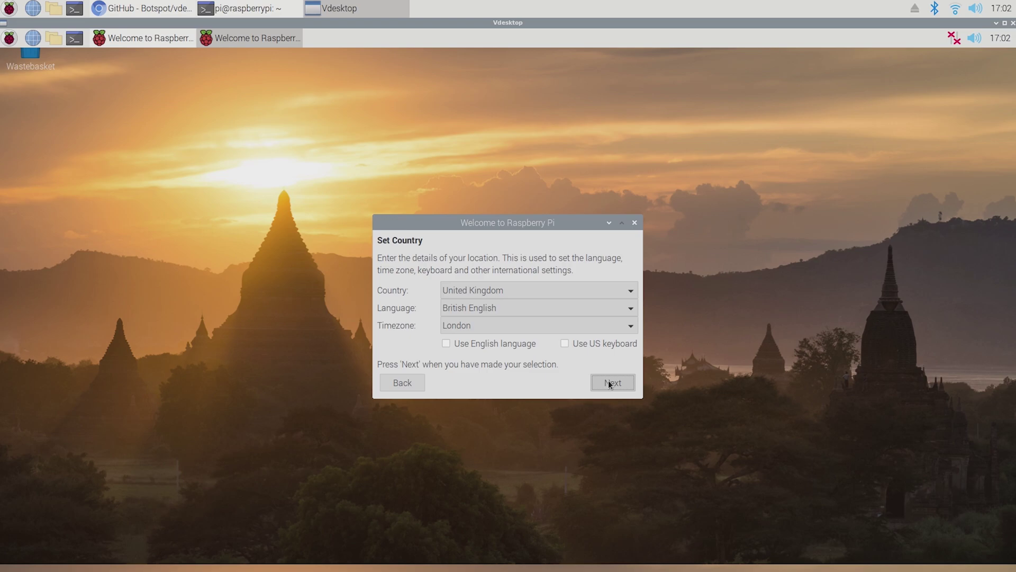
left_click(610, 383)
left_click(609, 384)
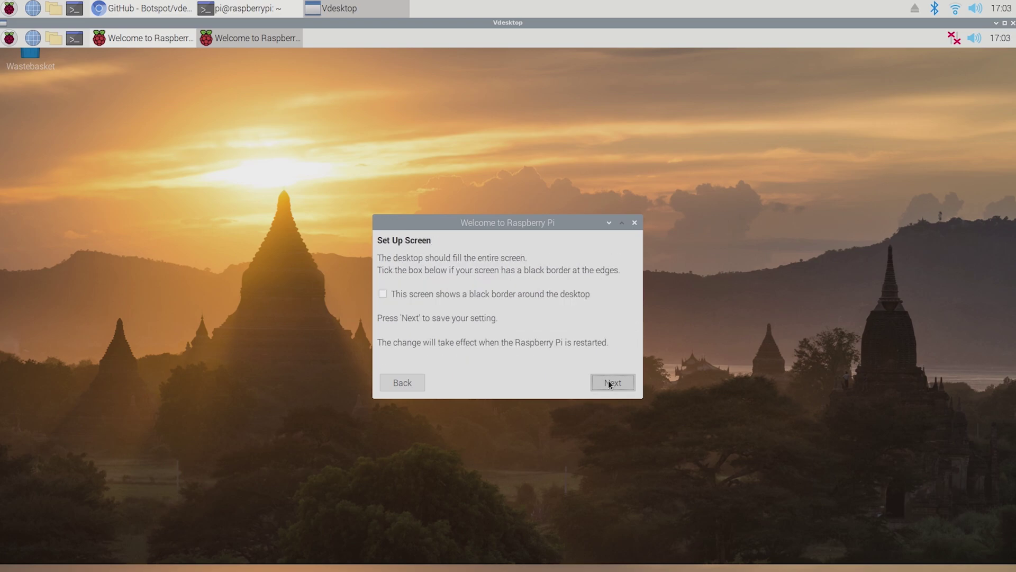
left_click(609, 383)
left_click(583, 382)
left_click(573, 385)
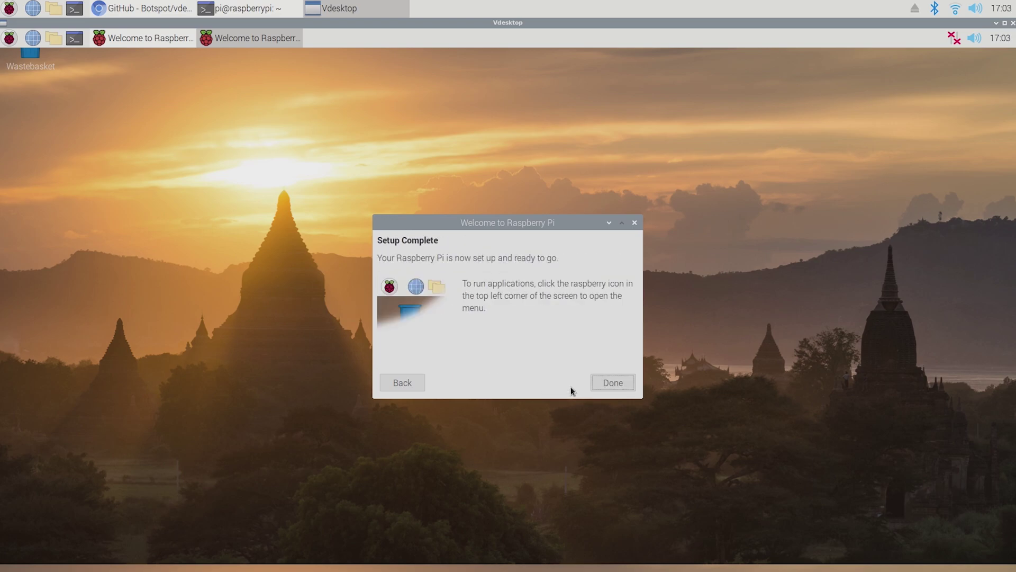
left_click(601, 386)
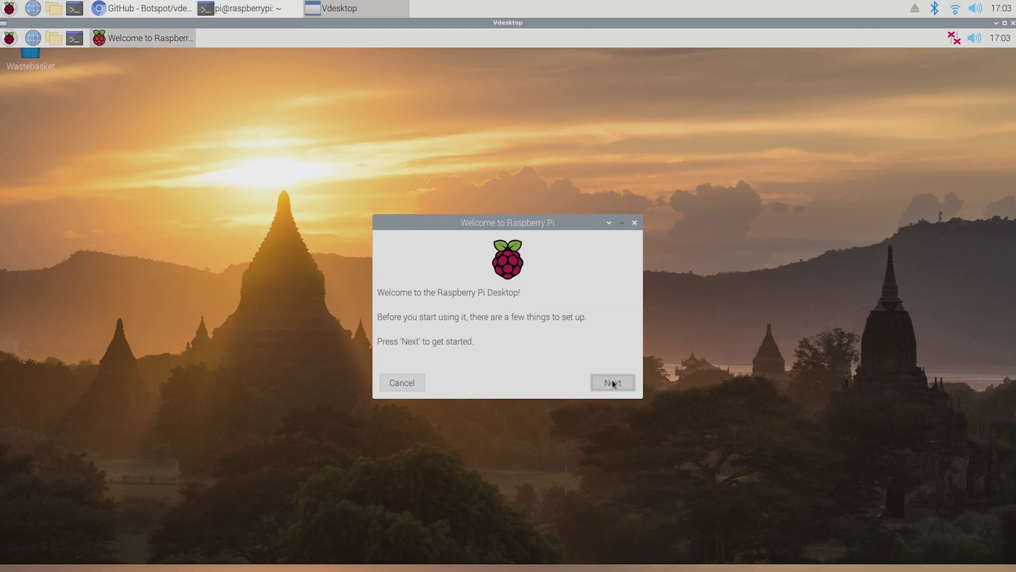
left_click(635, 223)
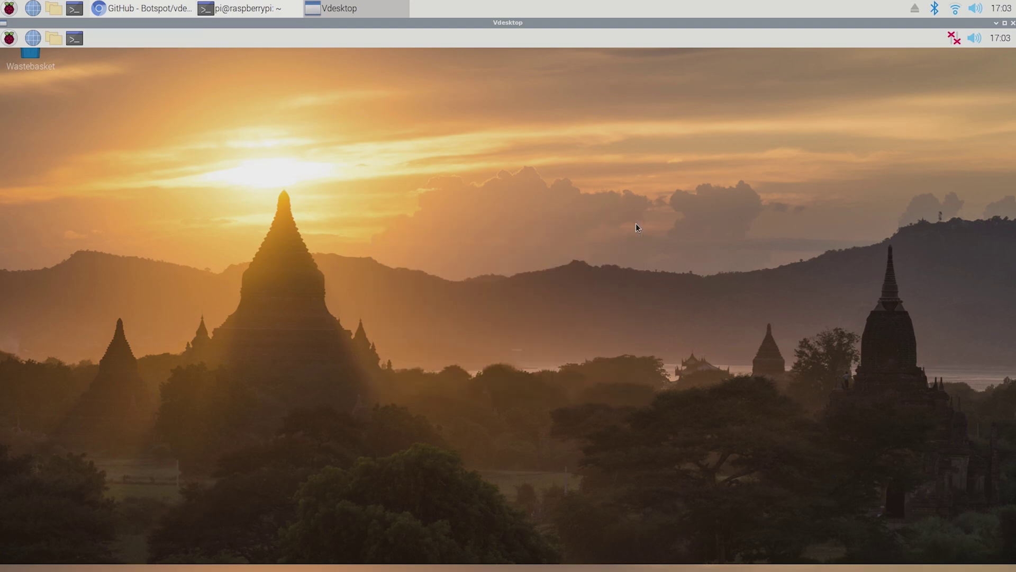
left_click(9, 38)
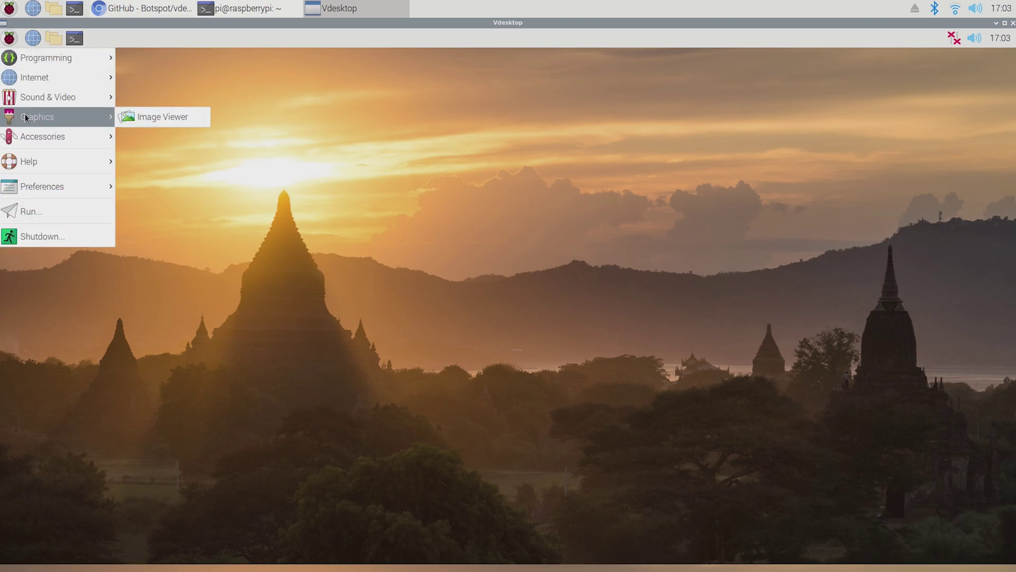
Step: Set the guest desktop wallpaper to canyon.jpg in Appearance Settings
left_click(64, 286)
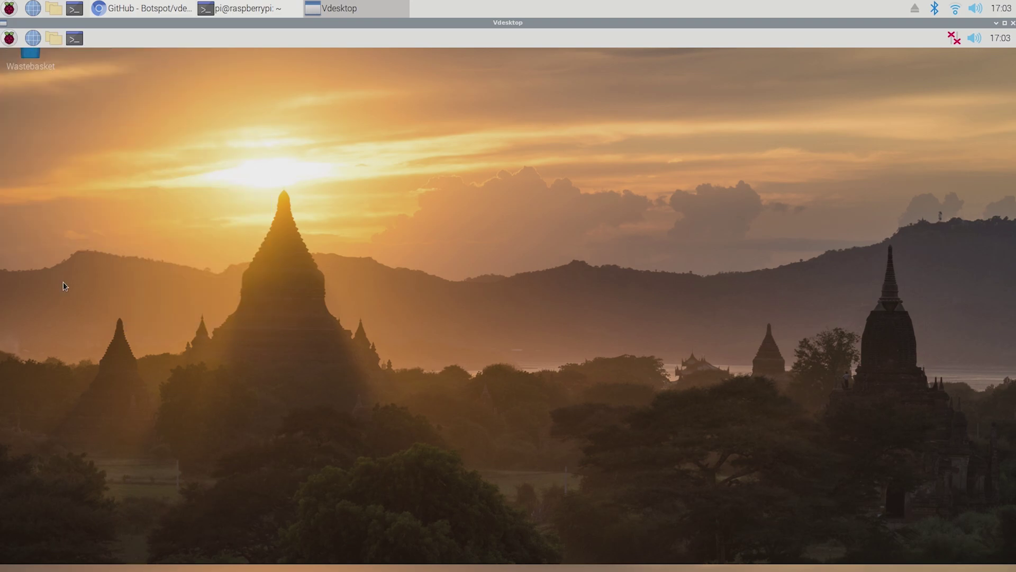
right_click(374, 234)
left_click(399, 345)
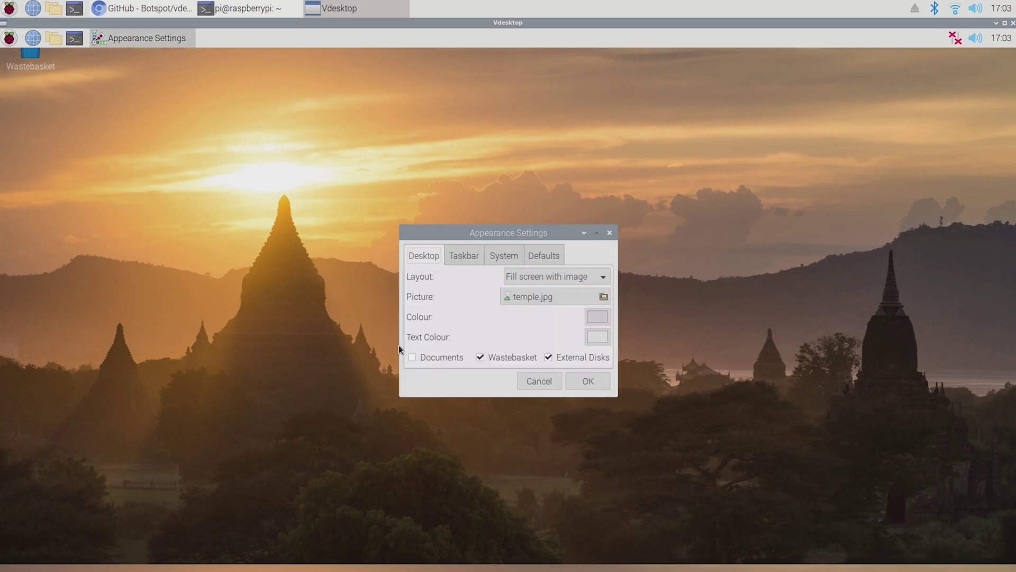
left_click(513, 297)
double_click(447, 241)
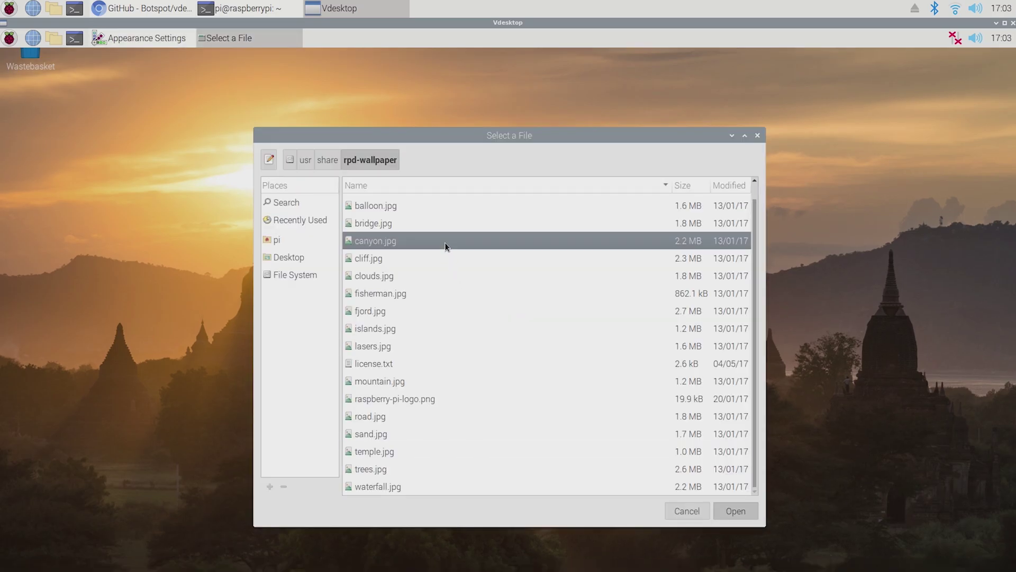
Step: Put the guest taskbar at the Bottom with Very large size
left_click(473, 258)
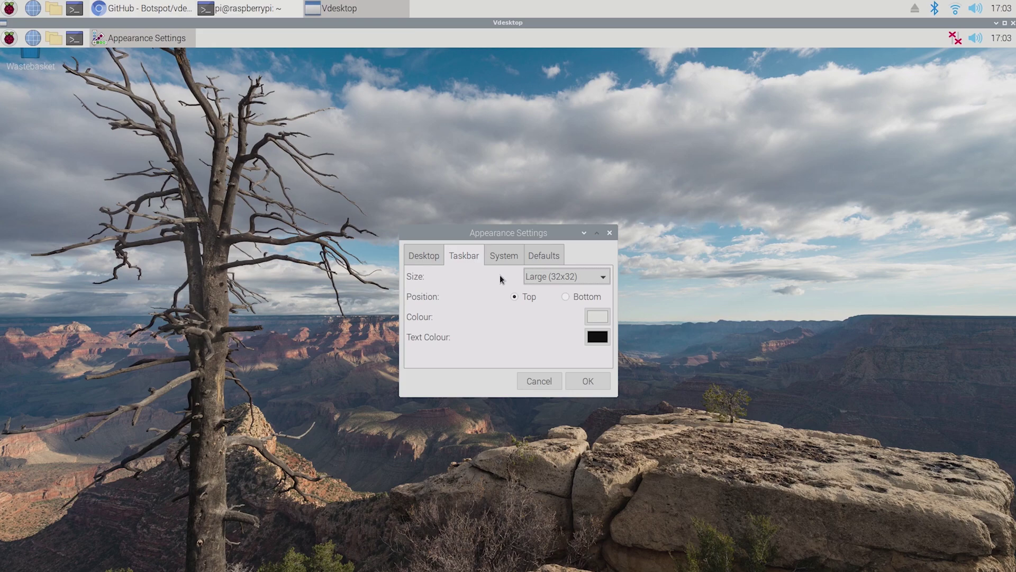
left_click(587, 294)
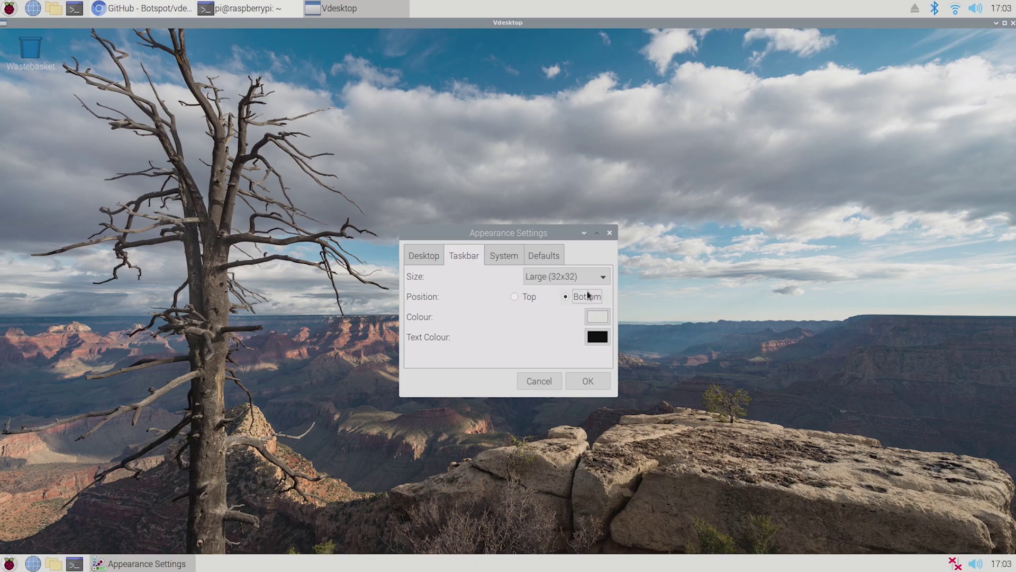
left_click(556, 275)
left_click(559, 259)
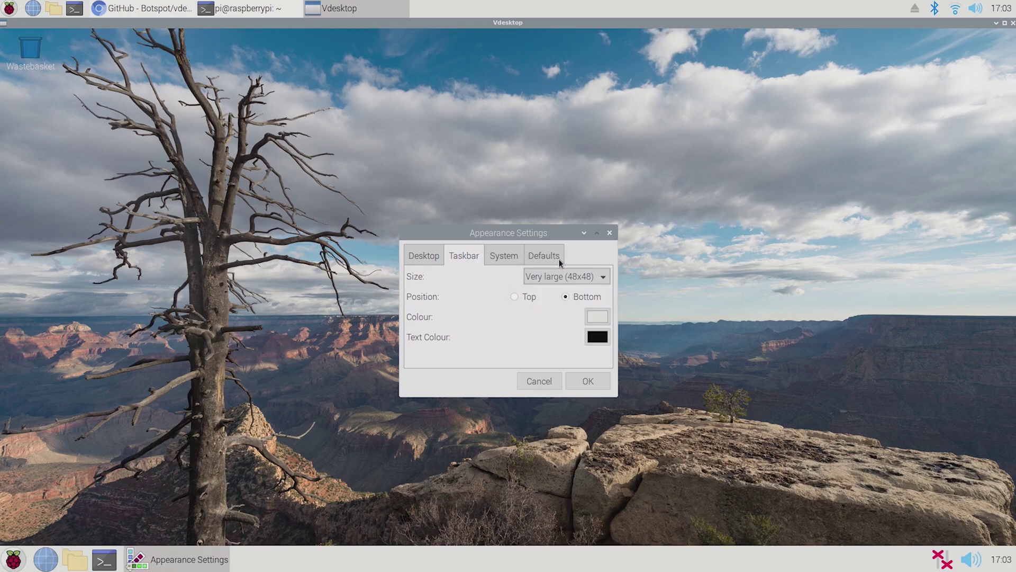
Step: Give the guest system font a bold style, then close the window
left_click(510, 256)
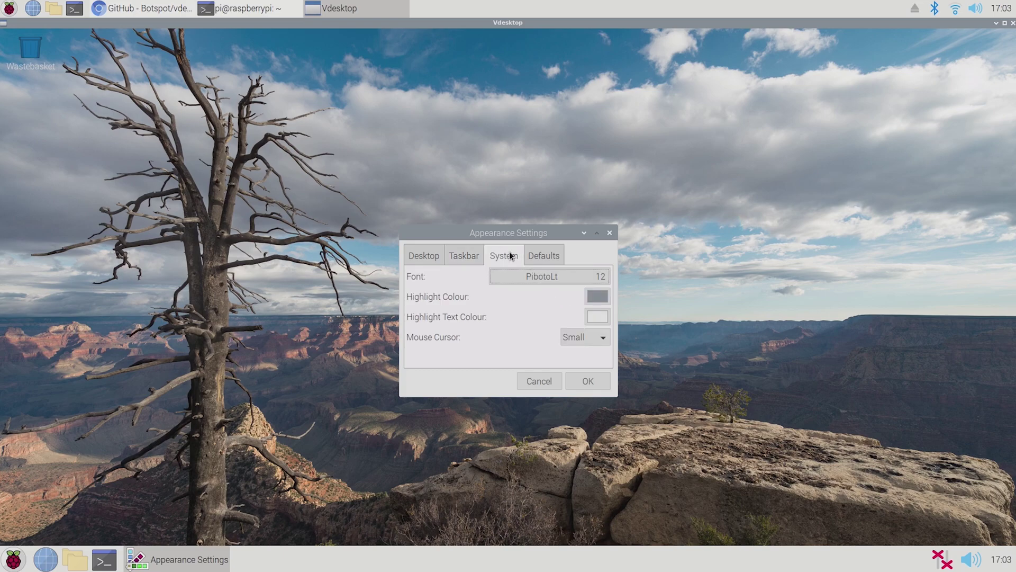
left_click(551, 275)
left_click(523, 305)
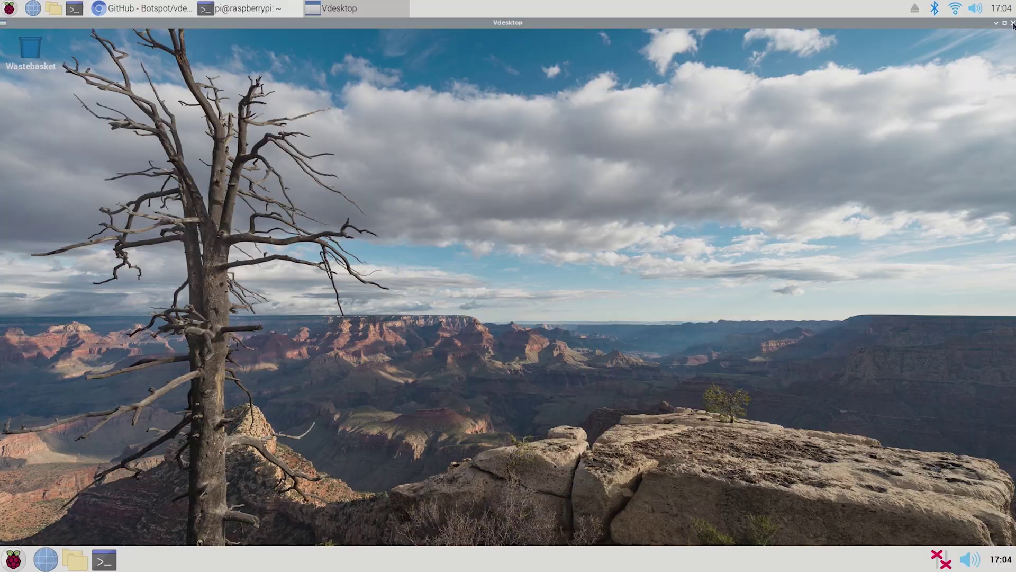
left_click(1013, 24)
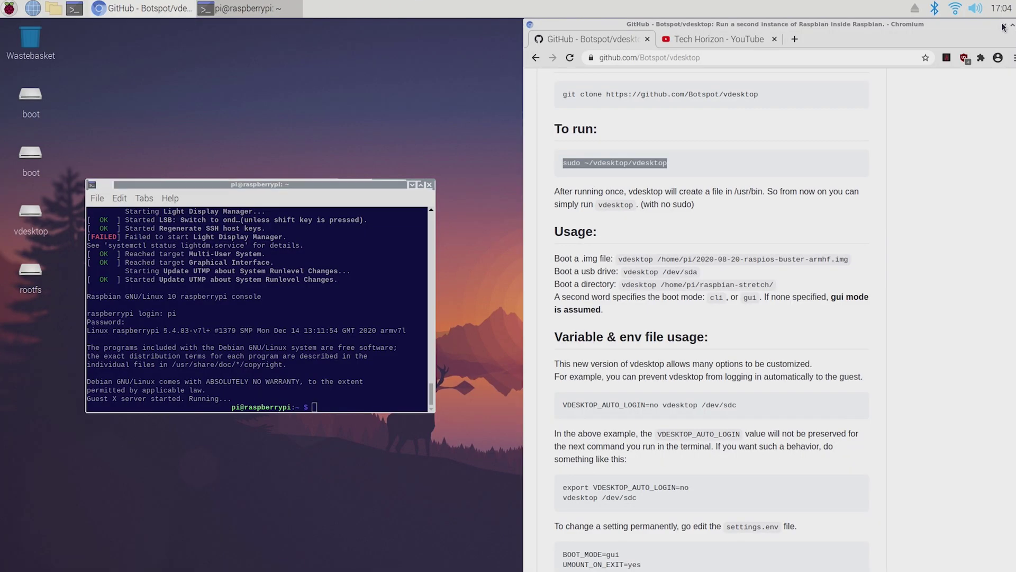
Step: Clear away the browser and terminal, then launch GParted from System Tools, authenticating with the user's password
left_click(1004, 25)
left_click(430, 184)
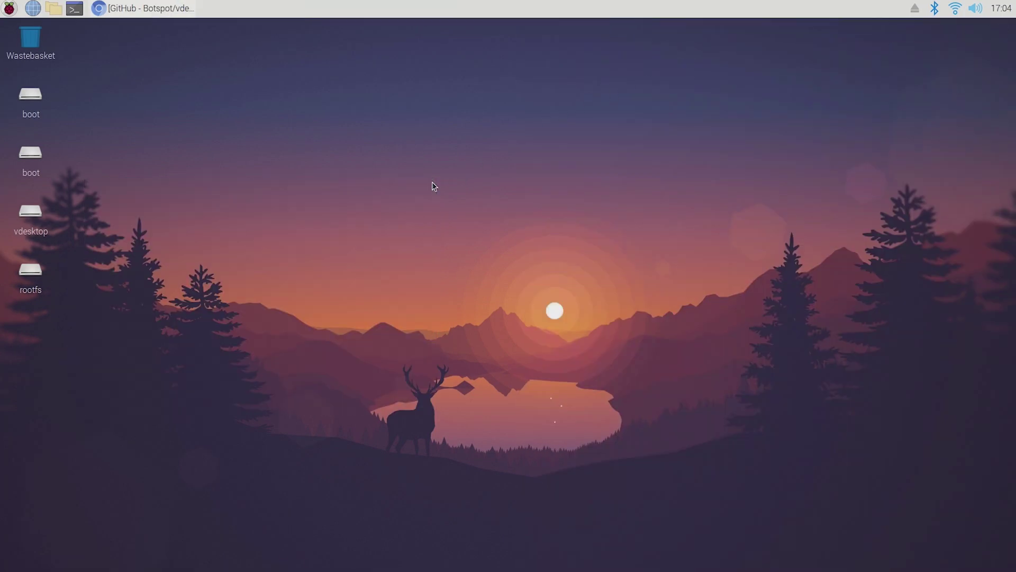
left_click(2, 4)
mouse_move(35, 103)
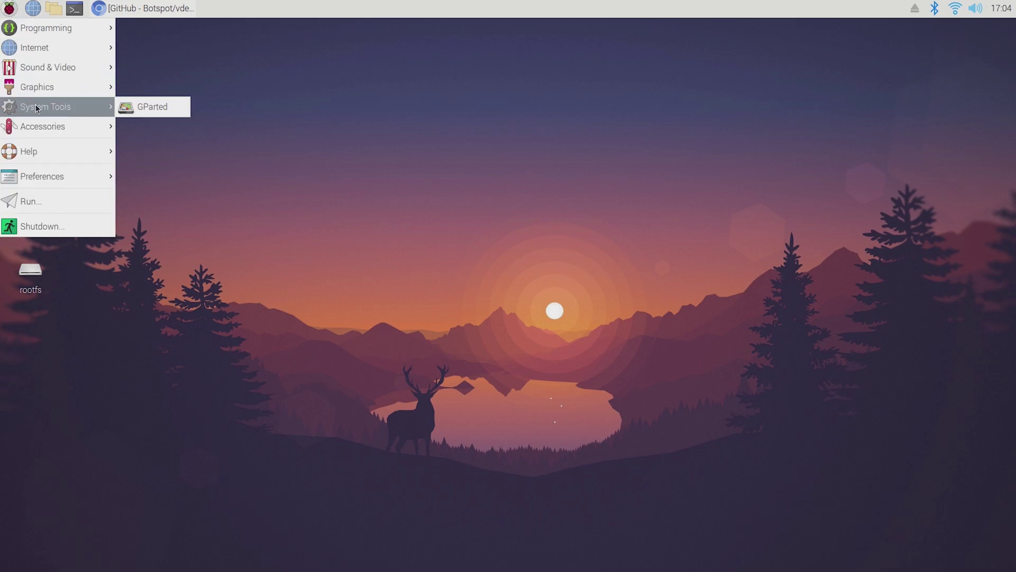
left_click(126, 108)
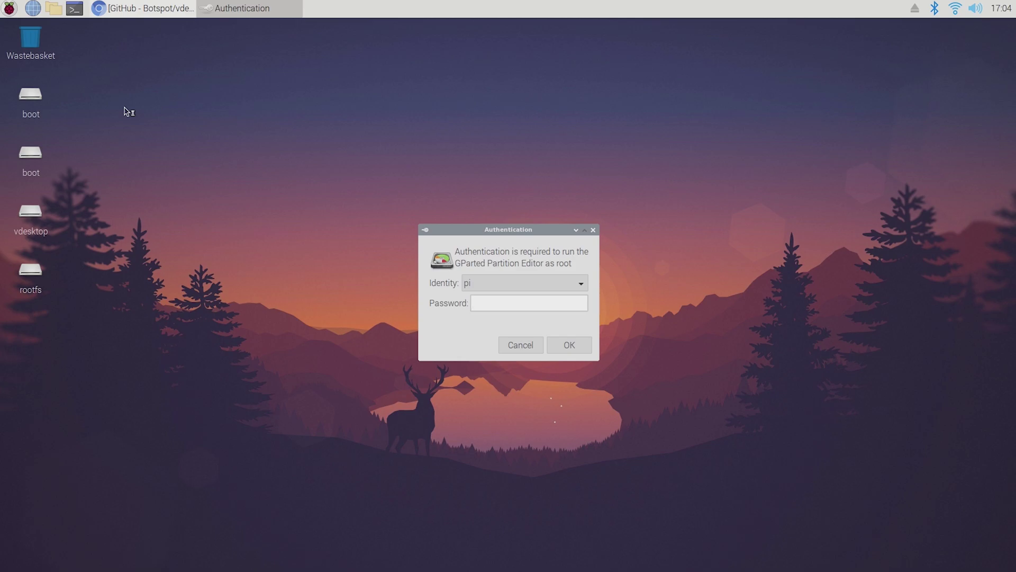
type("raspber")
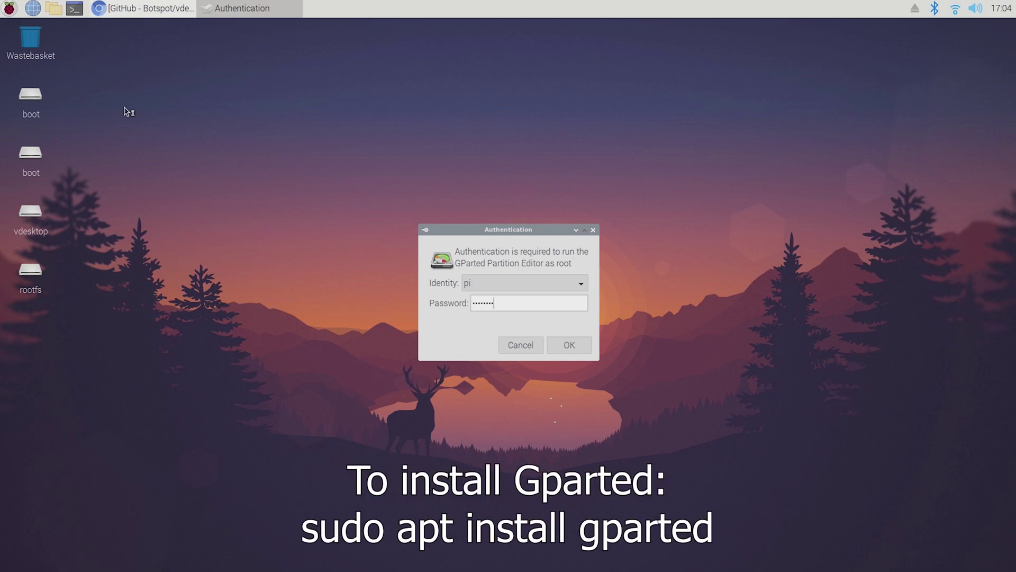
key("Return")
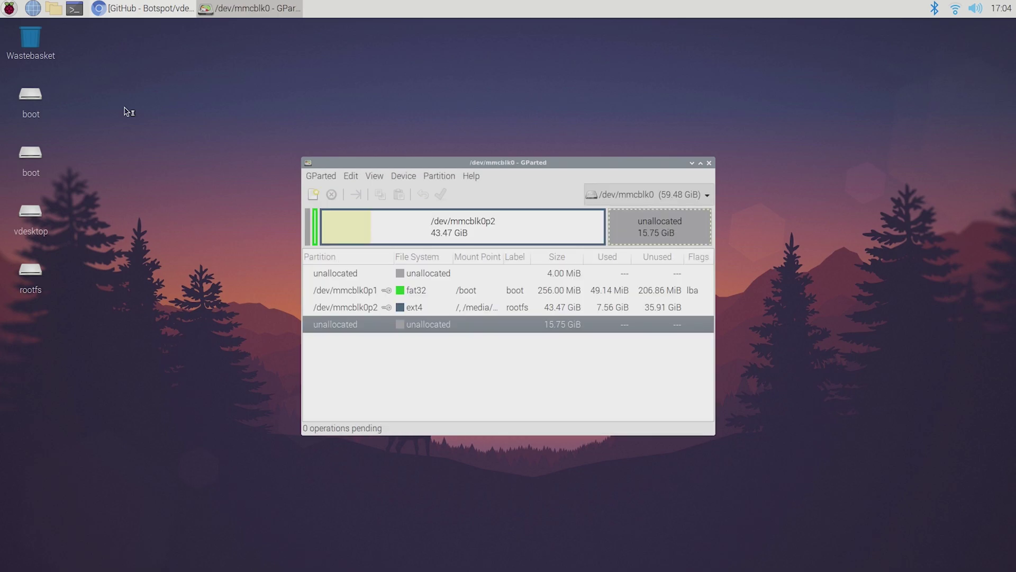
Step: Switch GParted to /dev/sda to inspect its partitions, then close it
left_click(694, 197)
left_click(676, 206)
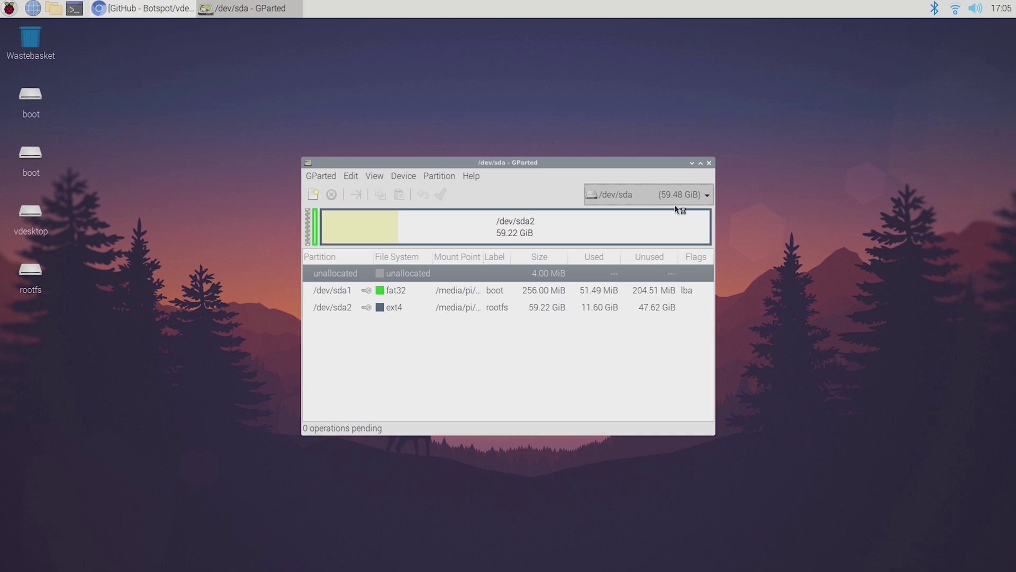
left_click(710, 163)
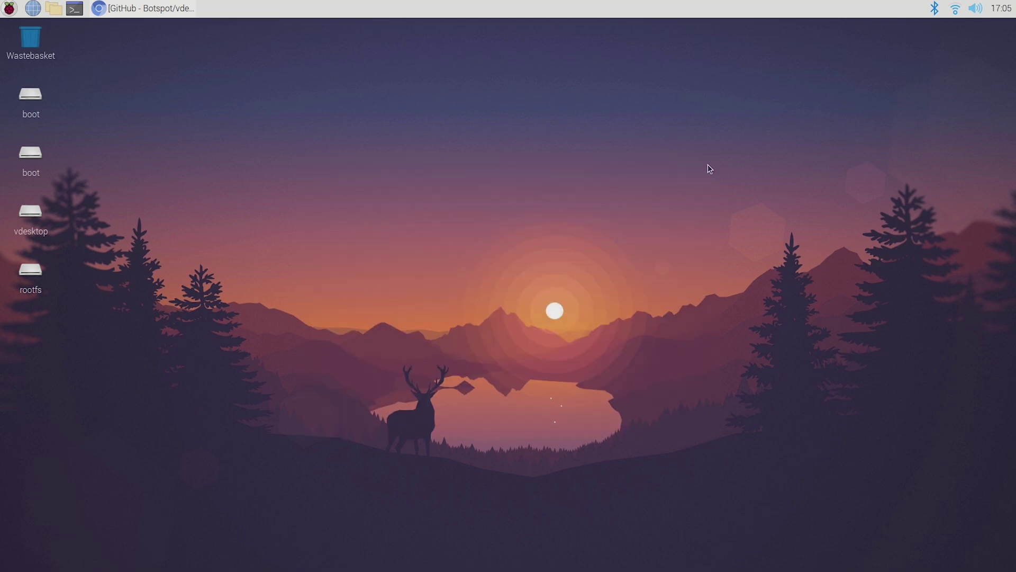
Step: Boot the USB drive by running 'vdesktop /dev/sda' in a new terminal
left_click(74, 8)
type("vdes")
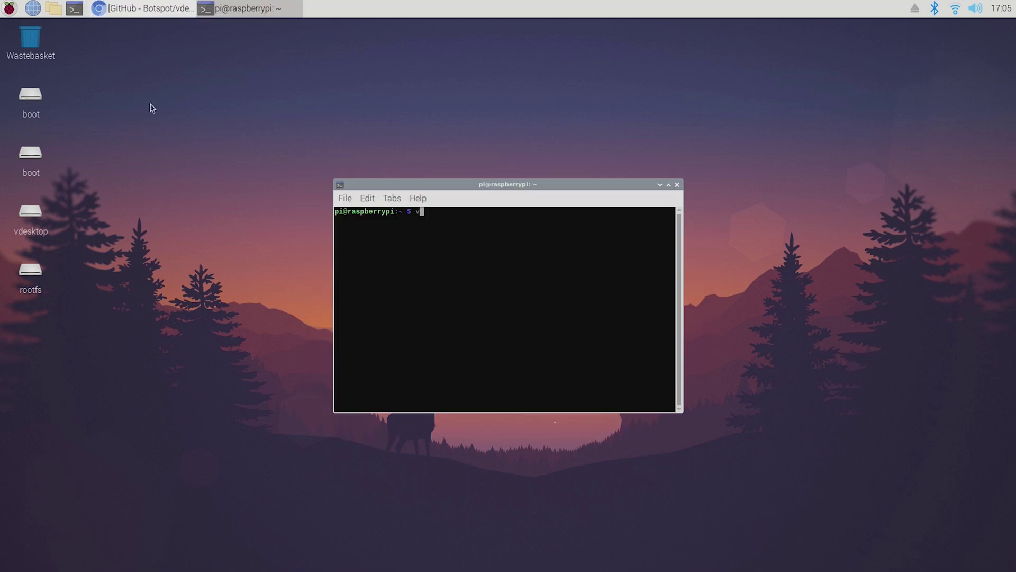
type("ktop /dev/sda")
key("Return")
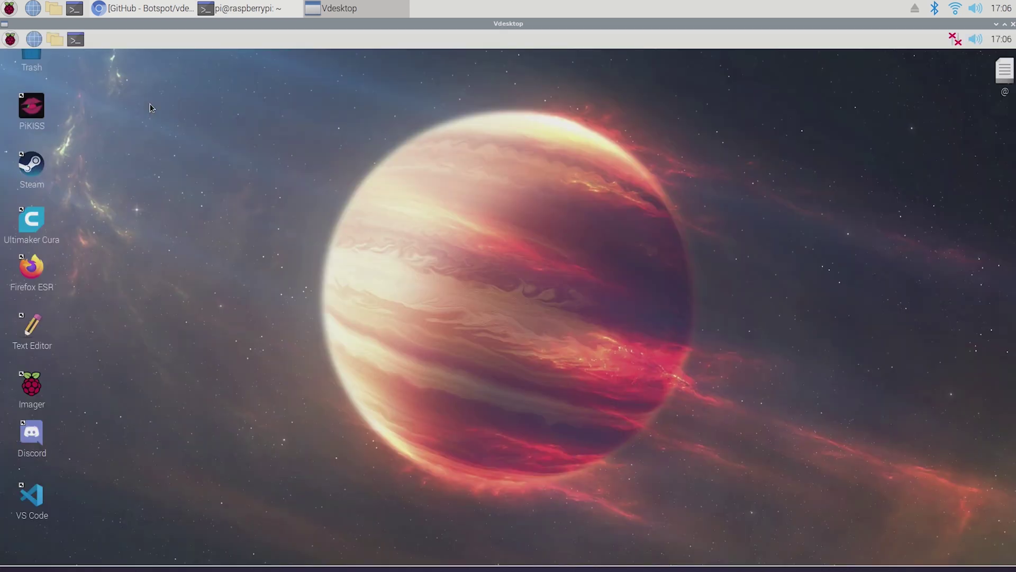
left_click(10, 39)
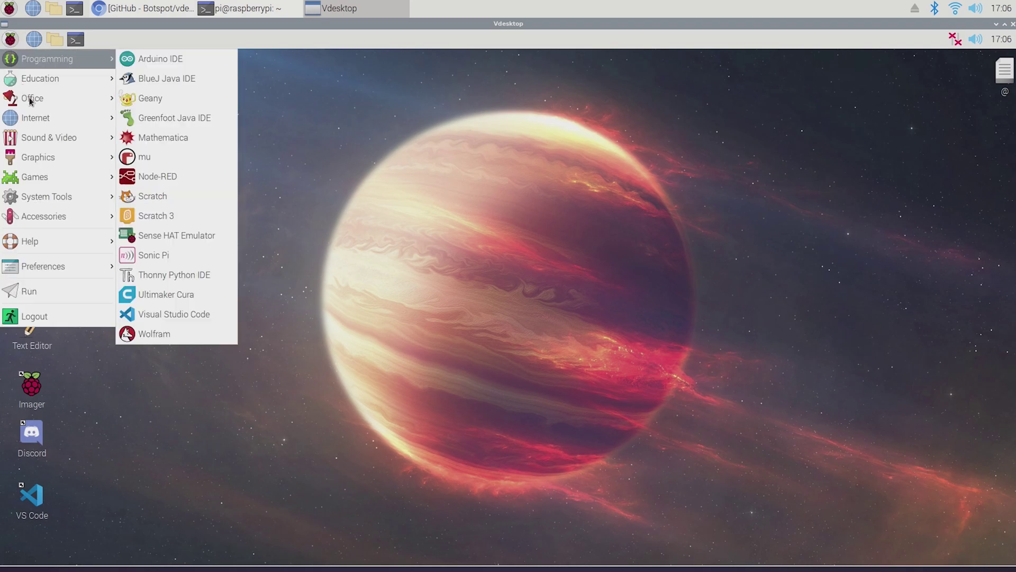
Step: Start an Alizarin-template Impress slide titled 'Hello world!!!', then close it without saving
mouse_move(32, 99)
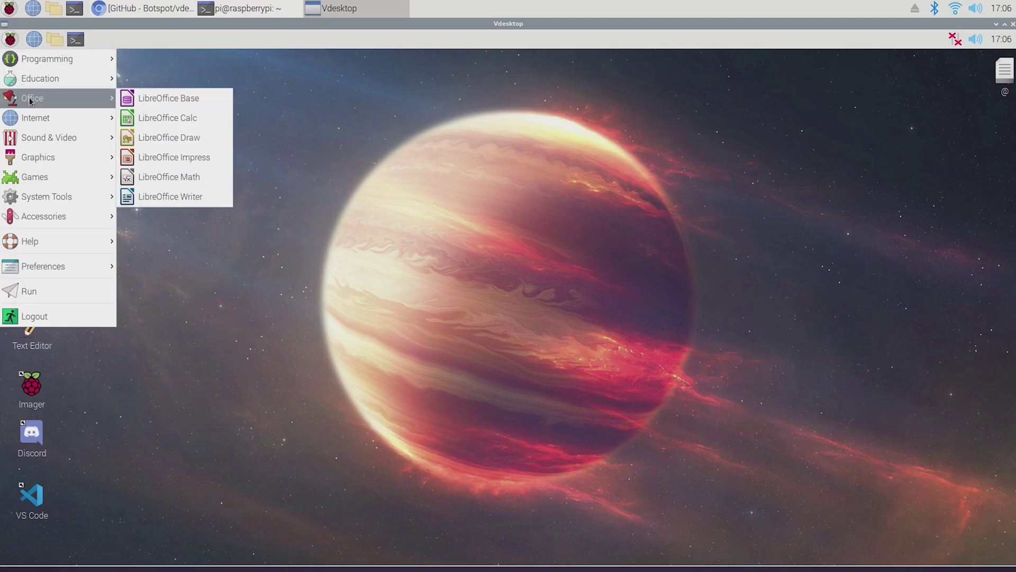
left_click(143, 157)
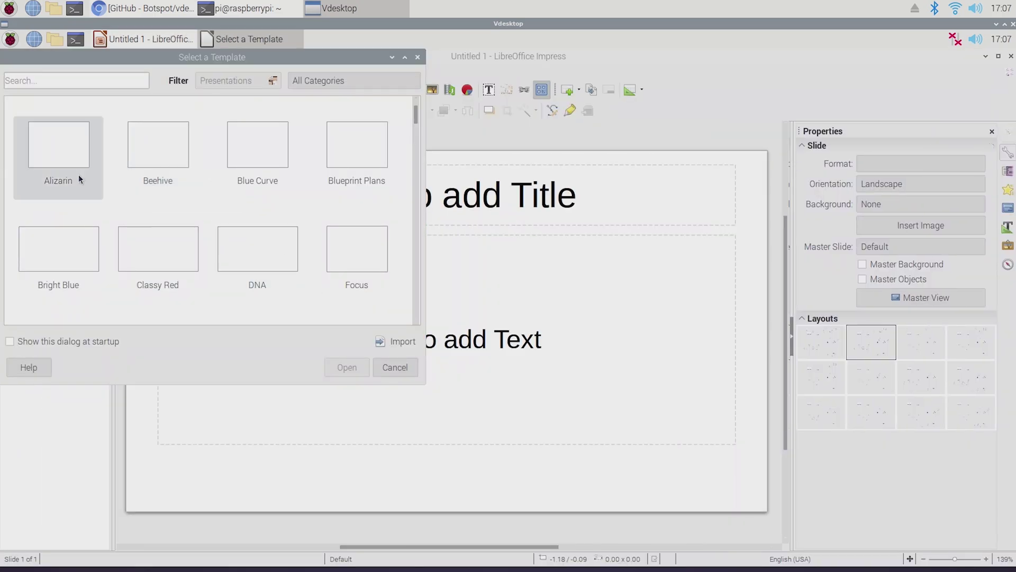
key("Escape")
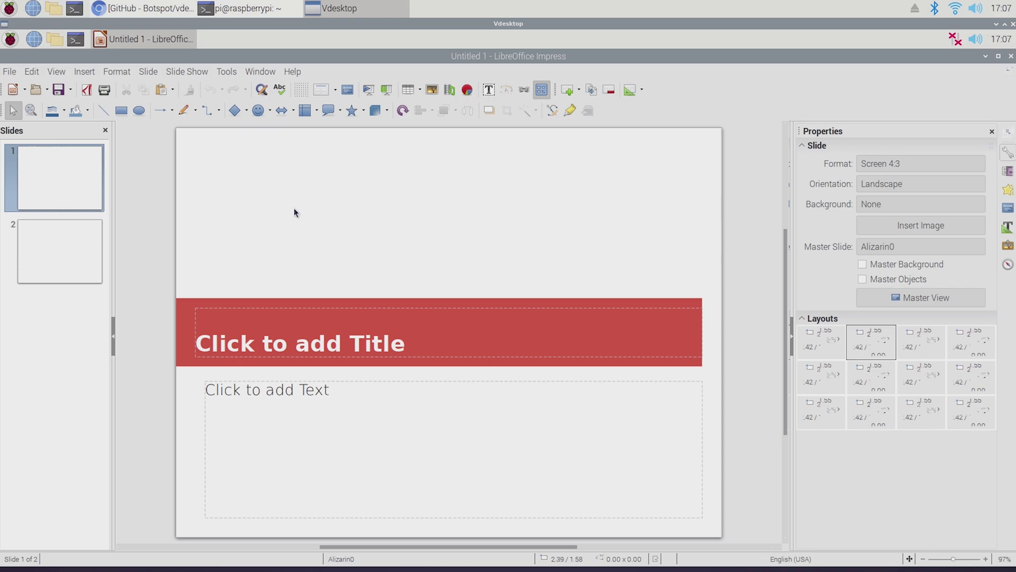
type("Hello world!!!")
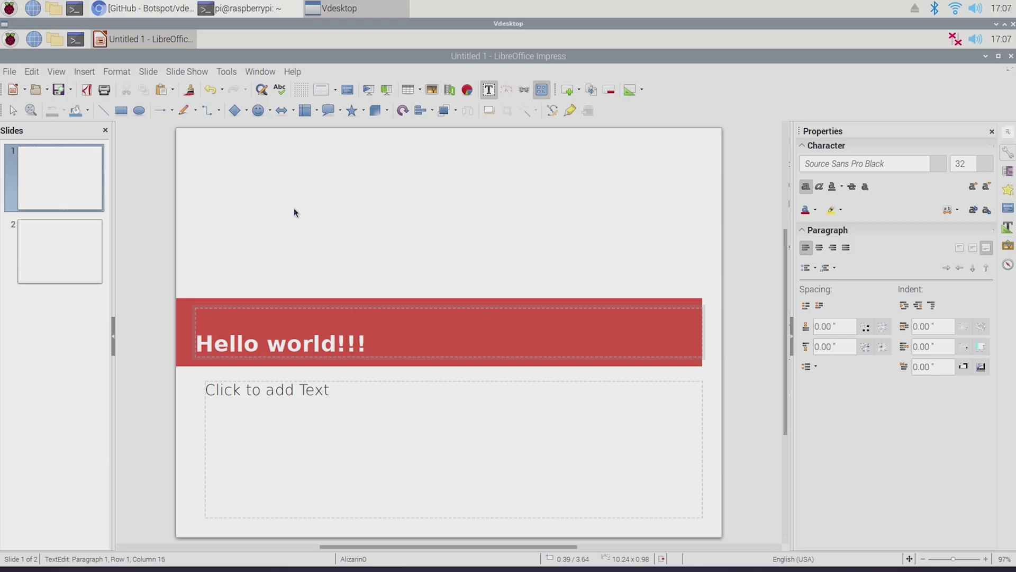
left_click(1011, 55)
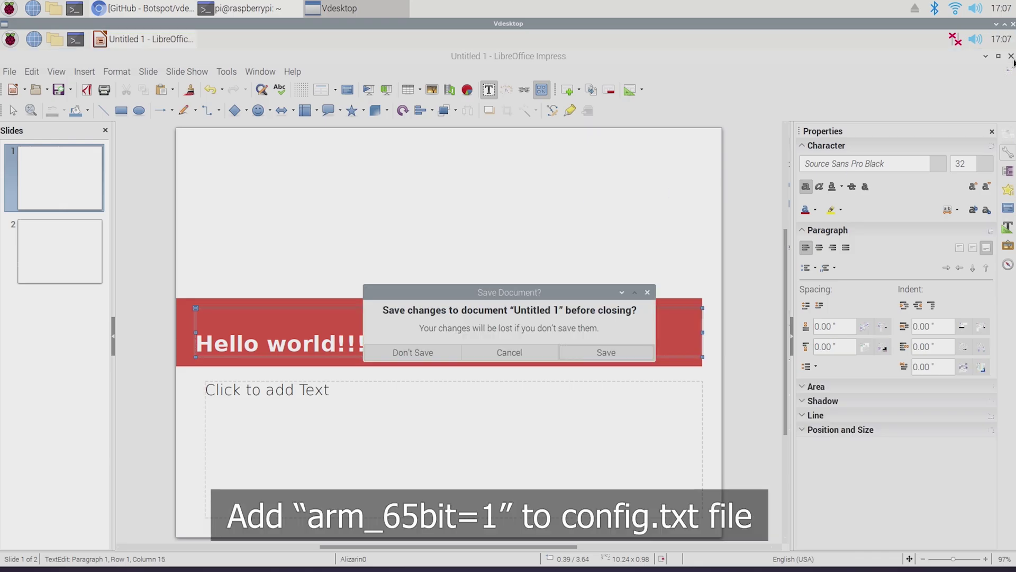
left_click(447, 352)
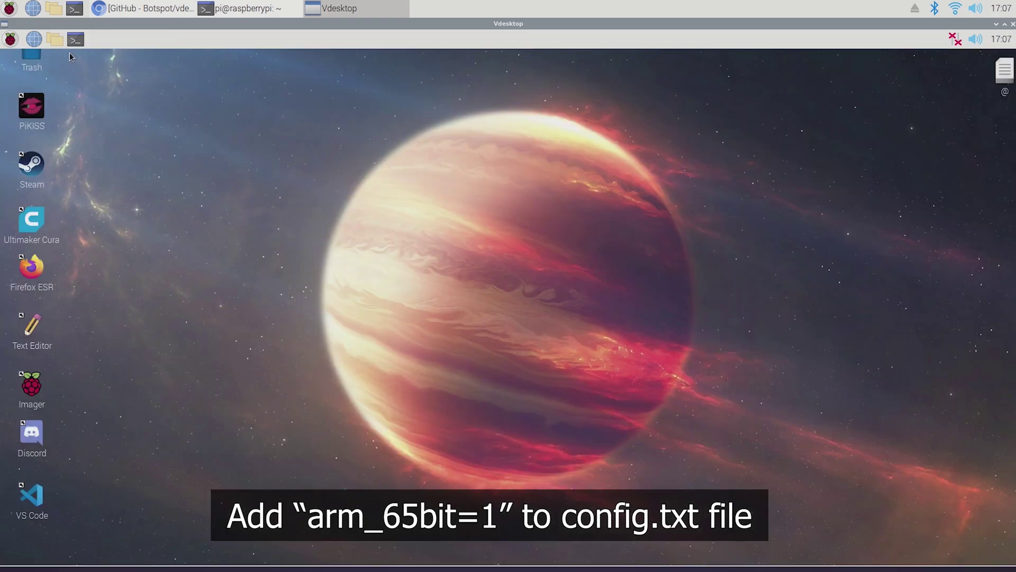
left_click(55, 39)
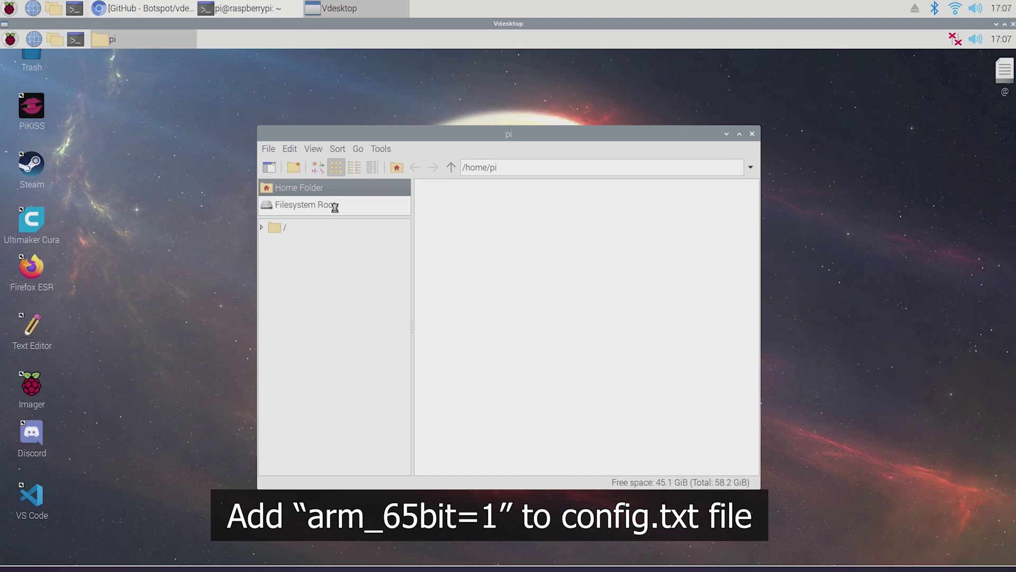
Step: Browse /home/pi in the guest file manager, close it, and shut down the Vdesktop guest
scroll(470, 240, "down", 1)
scroll(470, 240, "up", 1)
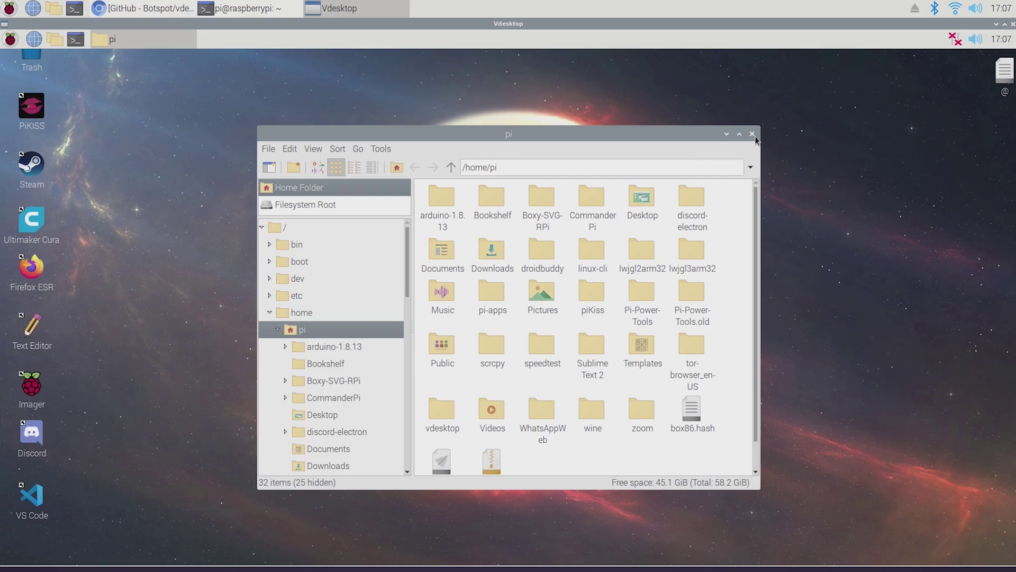
left_click(752, 135)
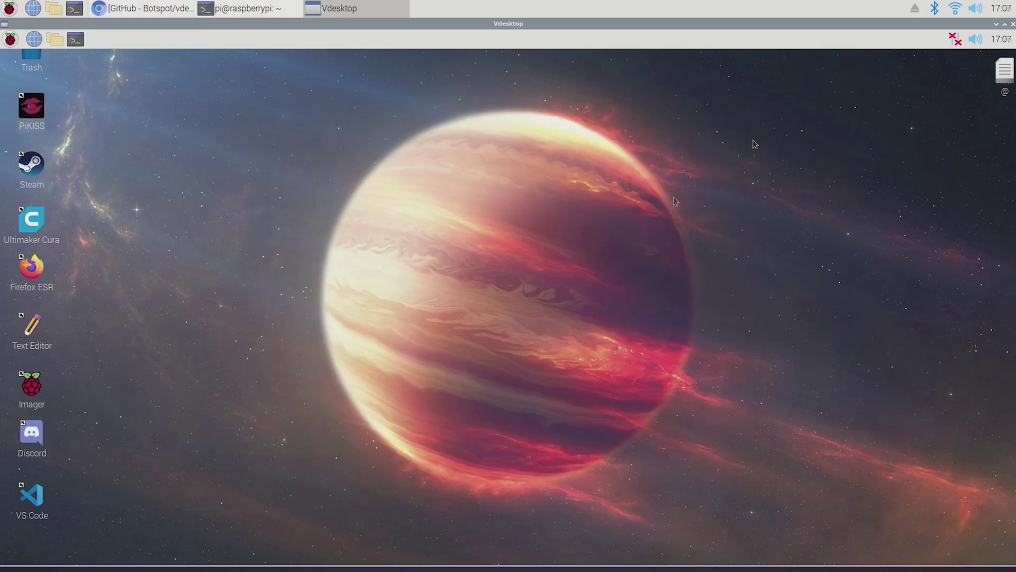
left_click(1012, 24)
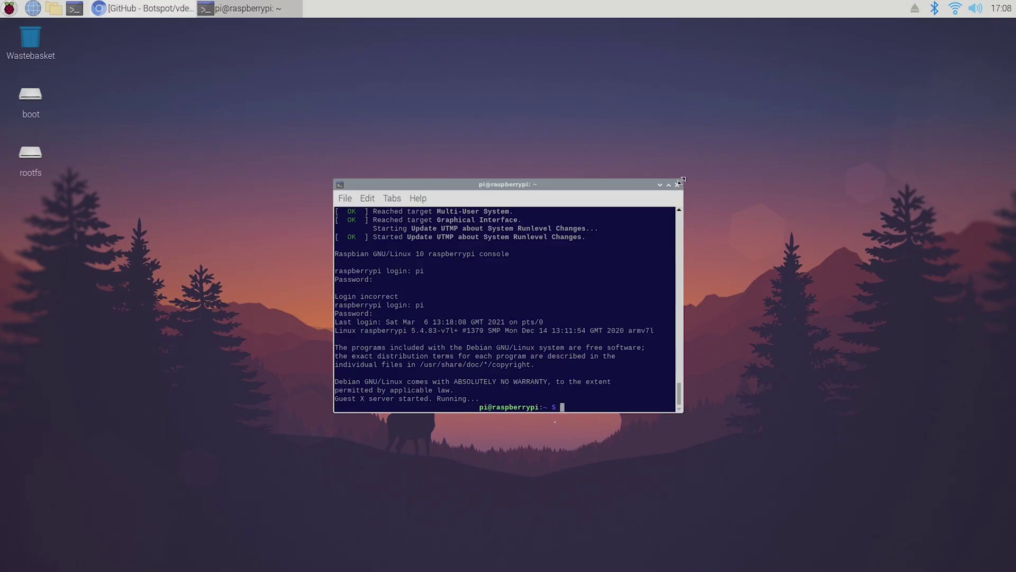